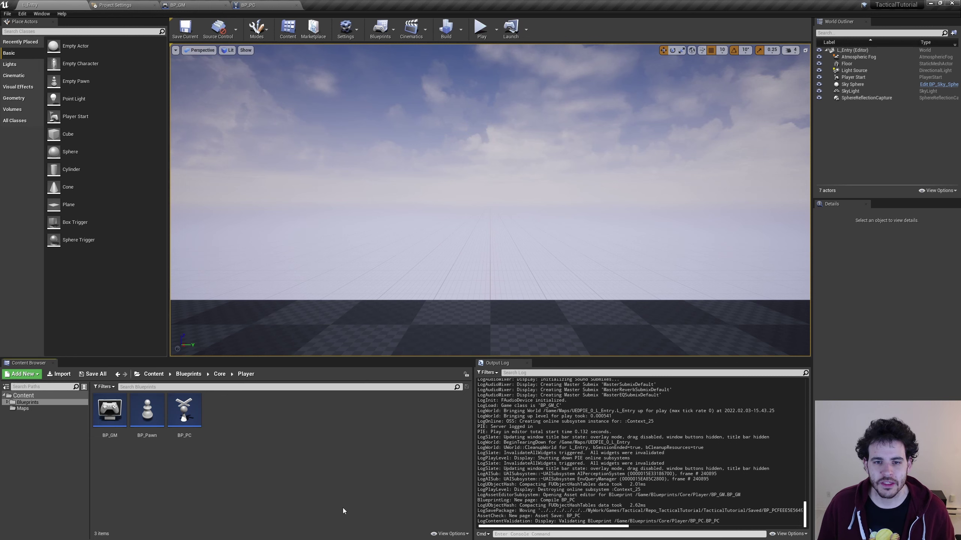
- Open the BP_Pawn blueprint and enlarge its viewport area by narrowing the details area
double_click(151, 424)
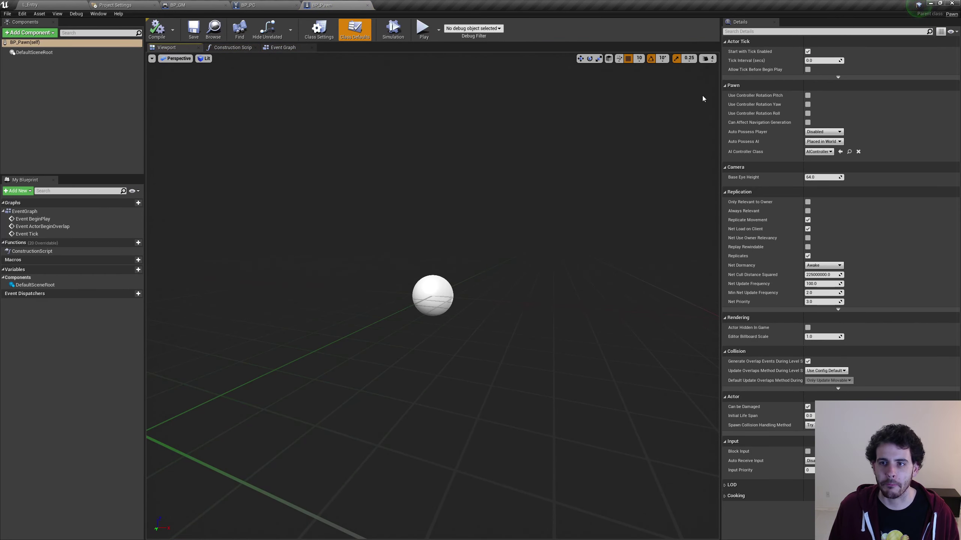
left_click_drag(720, 119, 813, 119)
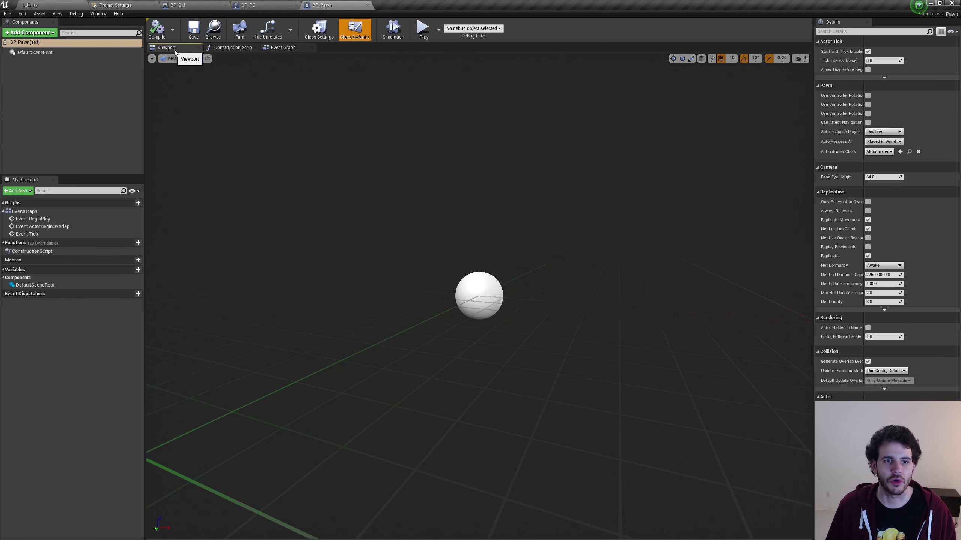
left_click(231, 48)
left_click(178, 49)
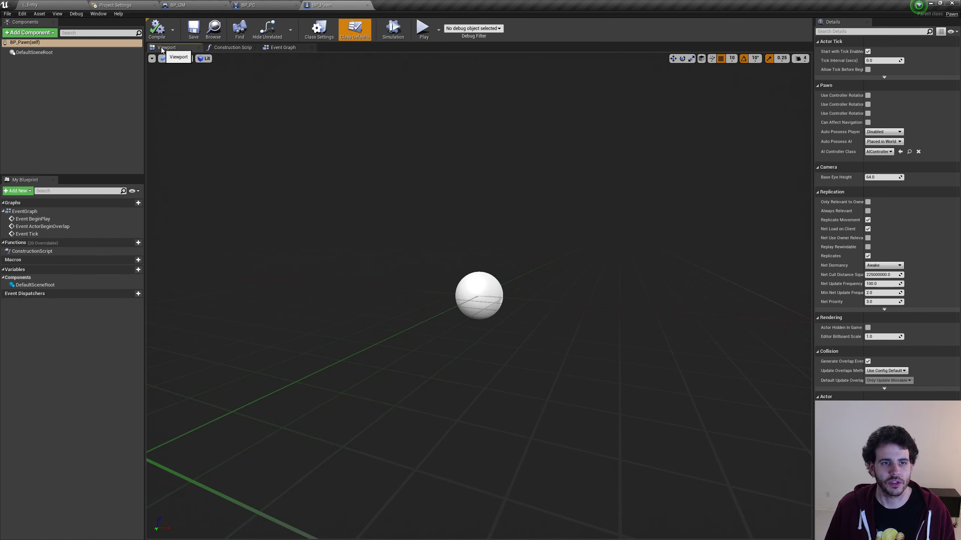
- Add a Camera component under the DefaultSceneRoot of BP_Pawn and save the blueprint
right_click_drag(498, 262, 548, 222)
right_click_drag(548, 295, 534, 294)
left_click(475, 280)
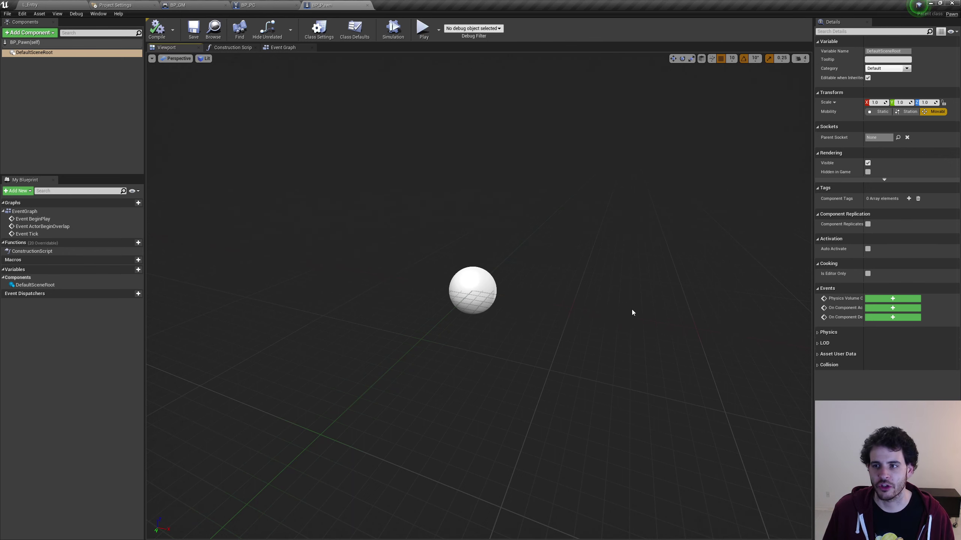
mouse_move(633, 313)
right_mouse_down()
mouse_move(600, 303)
mouse_move(626, 318)
mouse_move(684, 315)
mouse_move(619, 303)
mouse_move(630, 311)
right_mouse_up()
key("s")
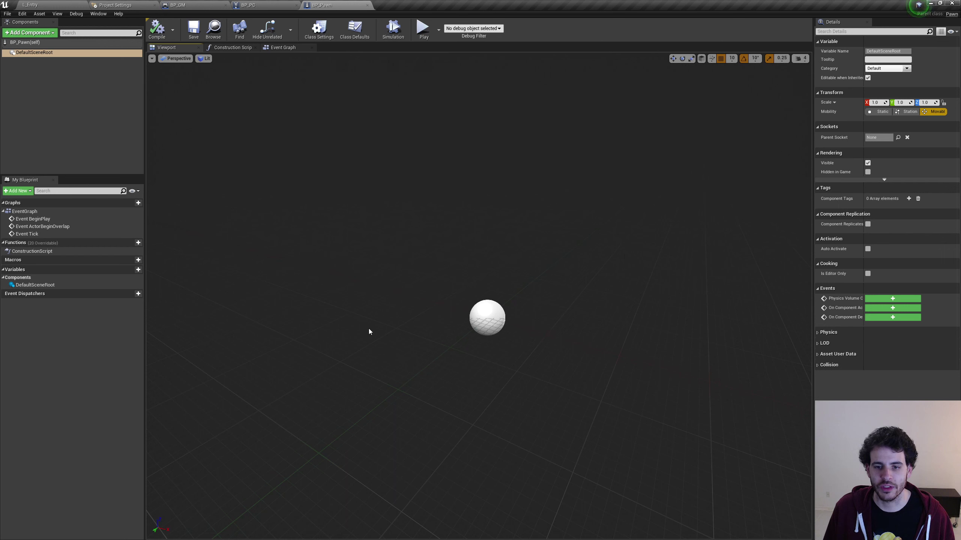
left_click(37, 33)
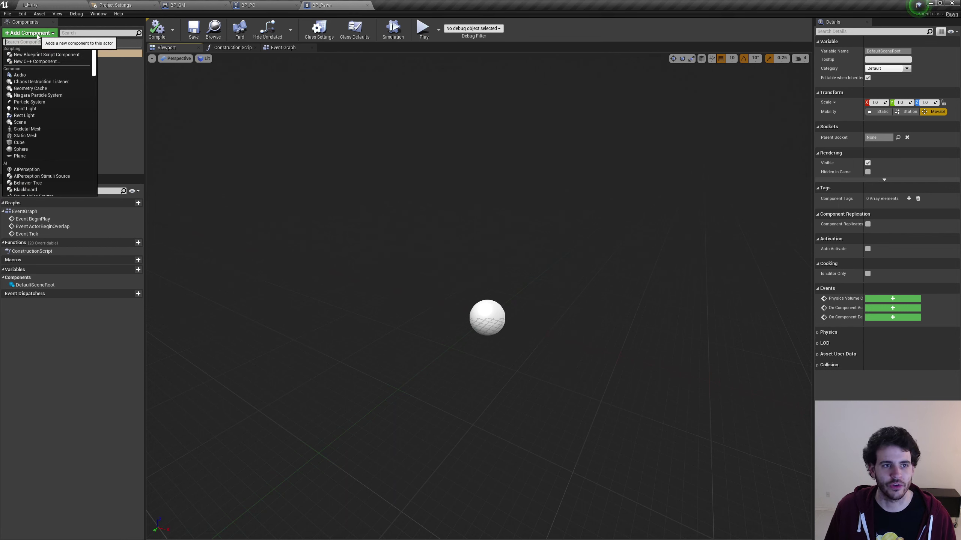
left_click(27, 33)
left_click(12, 33)
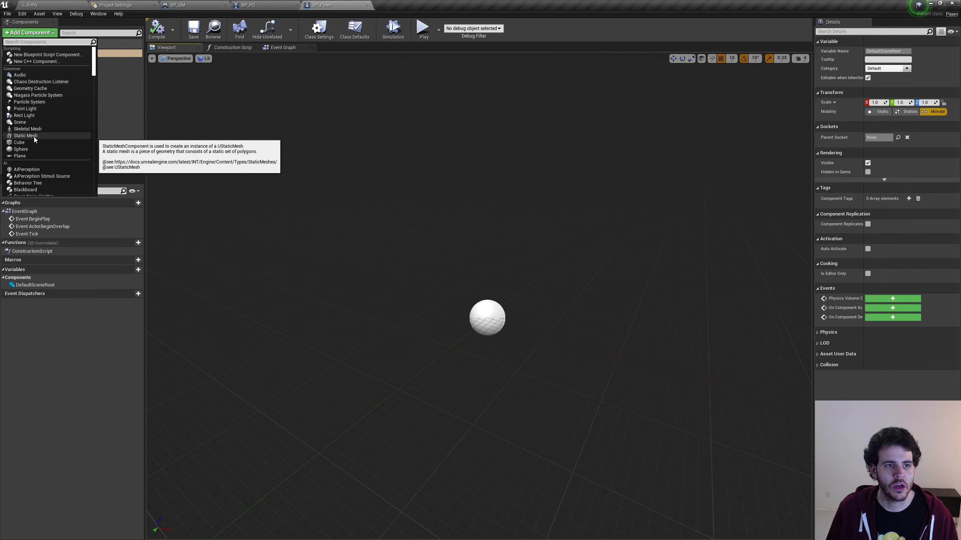
scroll(36, 120, "down", 5)
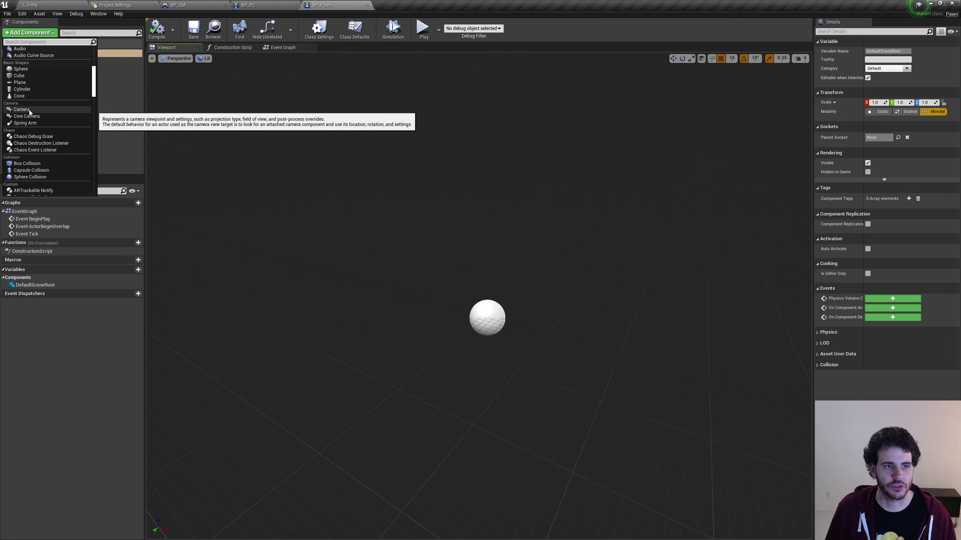
left_click(35, 109)
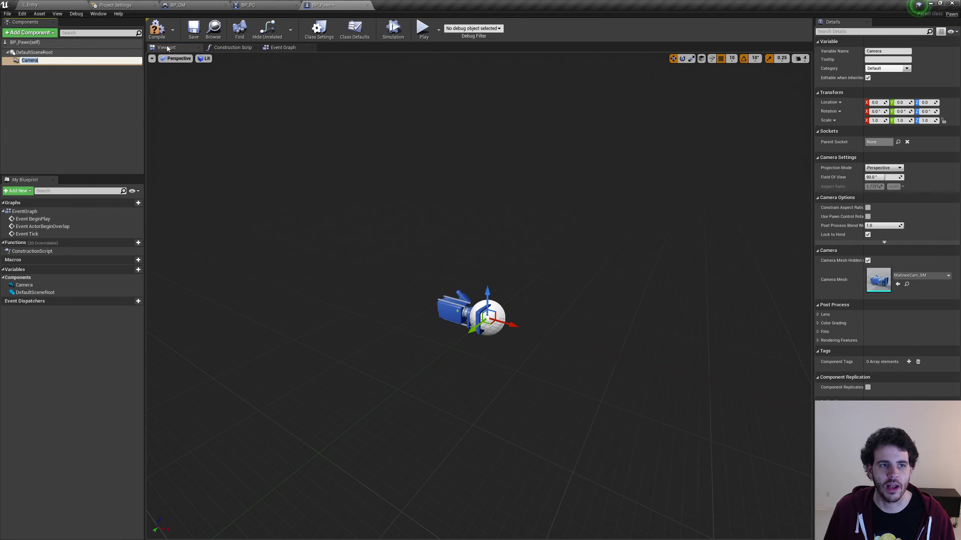
key("ctrl+s")
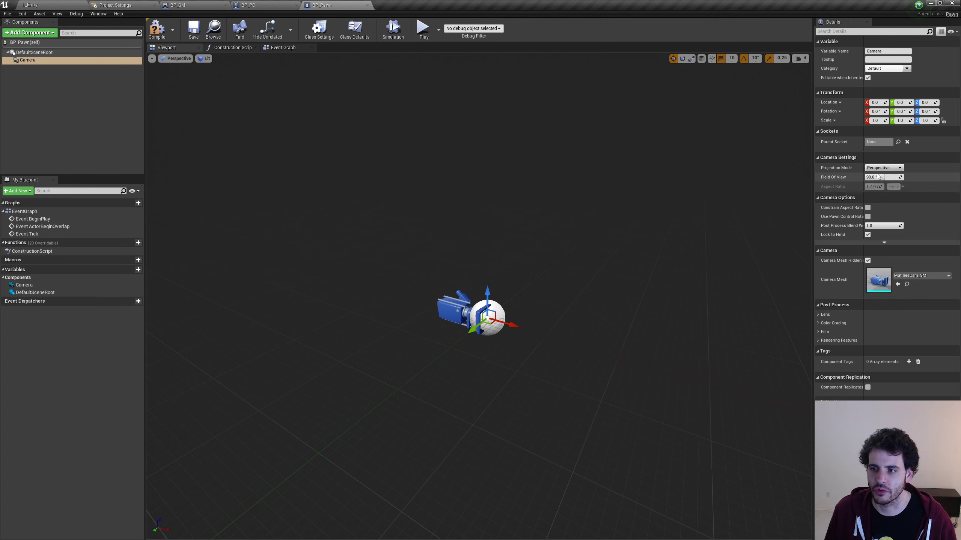
- Add a Spring Arm component to the pawn, keeping its default name
left_click(877, 168)
left_click(885, 169)
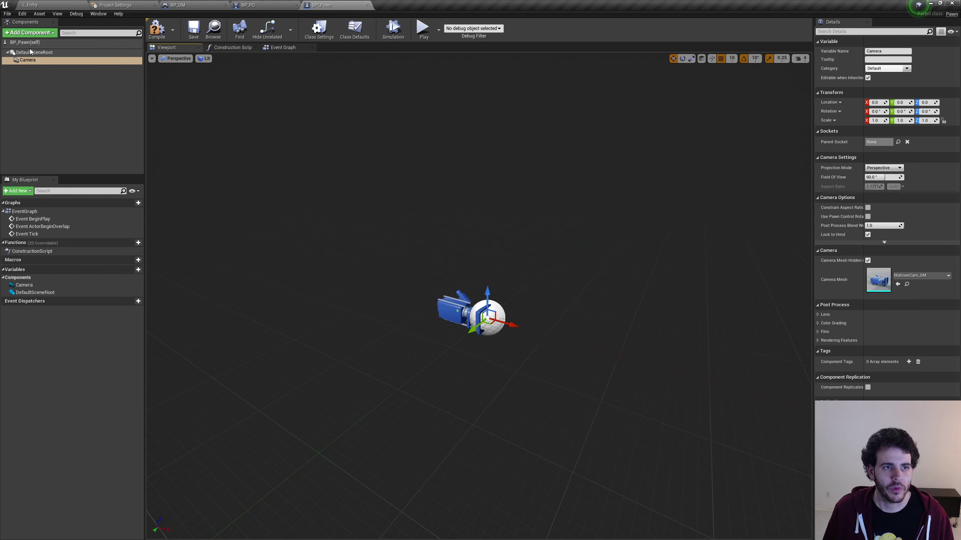
left_click(32, 33)
scroll(45, 138, "down", 5)
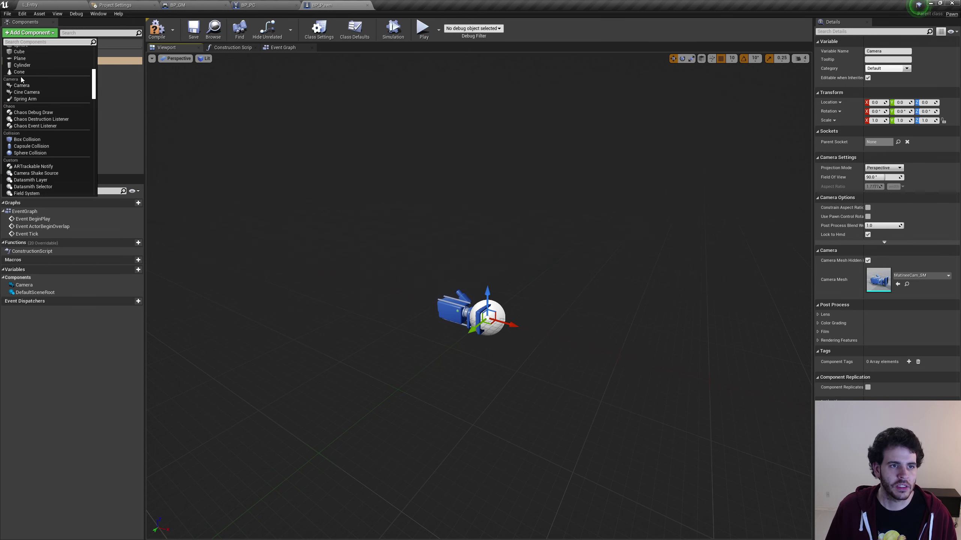
left_click(20, 100)
left_click(20, 97)
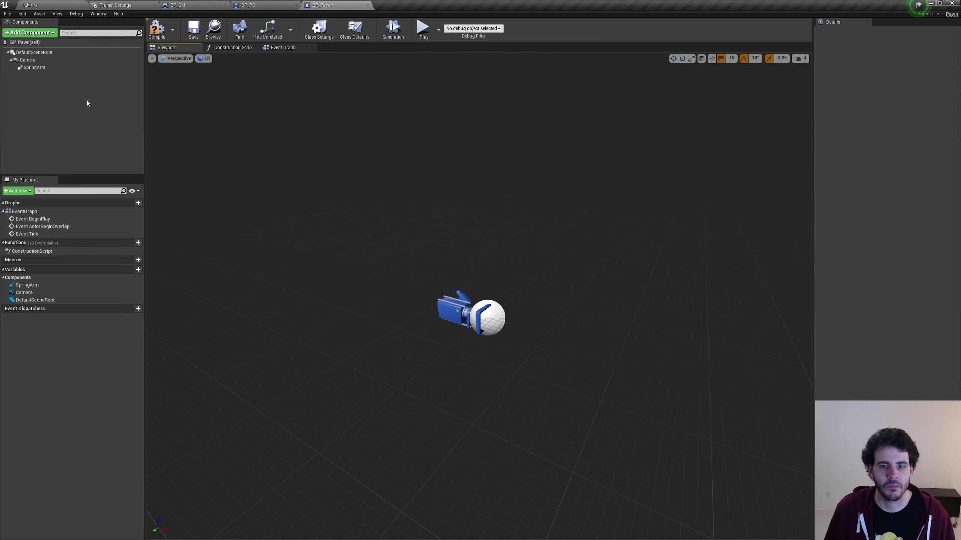
- Attach the SpringArm to DefaultSceneRoot and make the Camera a child of the SpringArm
left_click(47, 68)
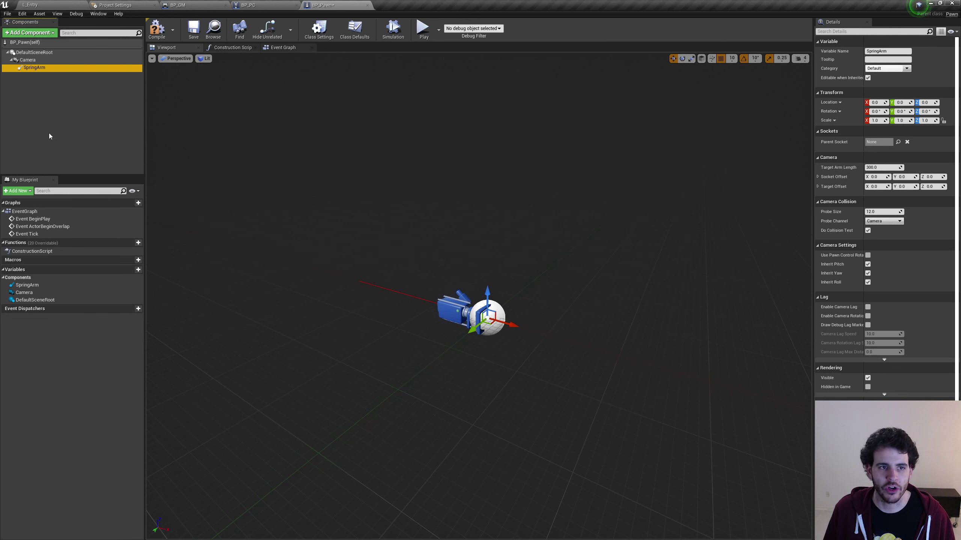
left_click(57, 126)
left_click(34, 68)
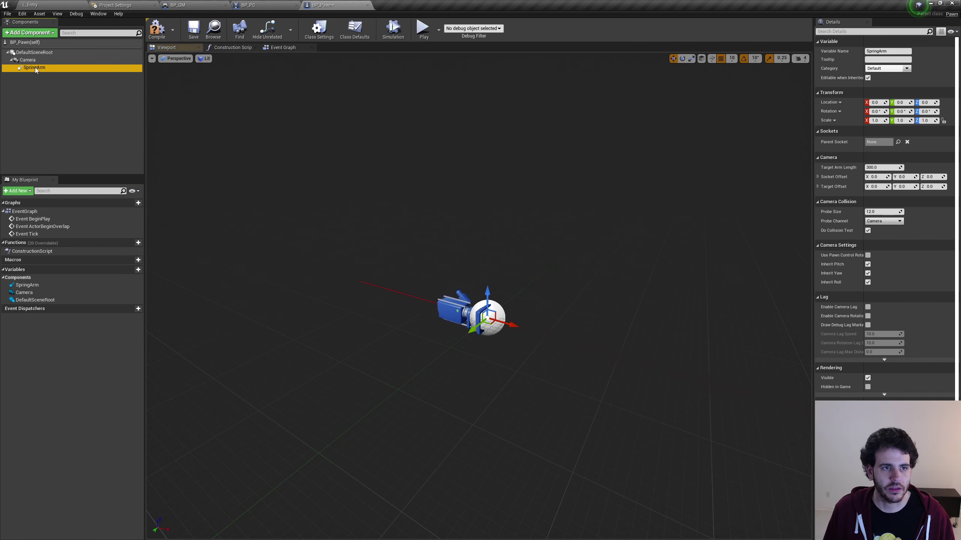
left_click_drag(35, 68, 40, 54)
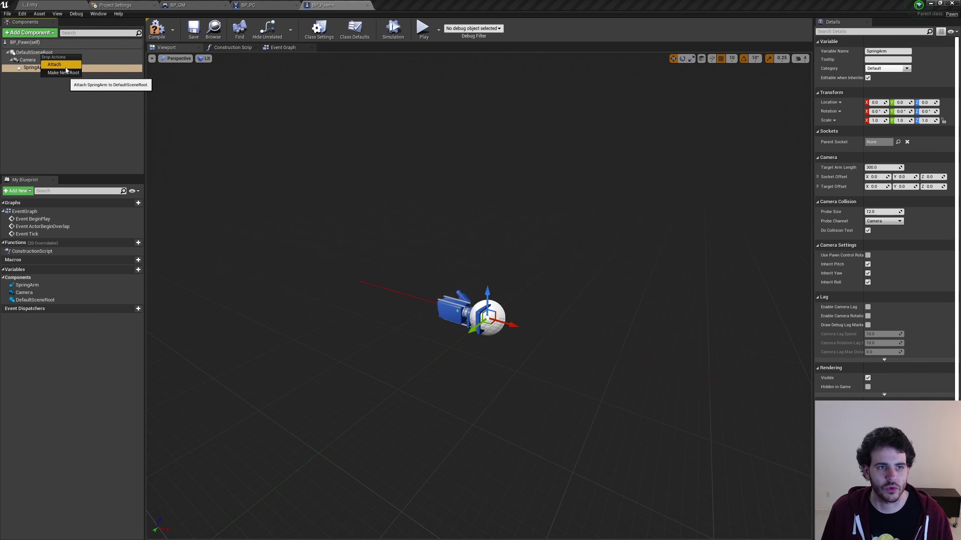
left_click(69, 65)
mouse_move(29, 61)
left_mouse_down()
mouse_move(50, 70)
mouse_move(39, 71)
left_mouse_up()
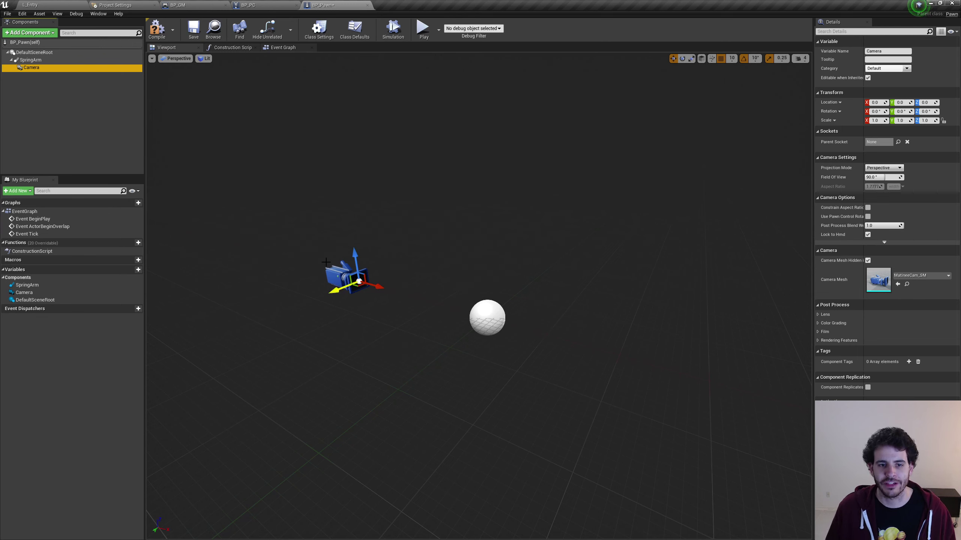
- Set the SpringArm's Target Arm Length to 700
left_click(40, 60)
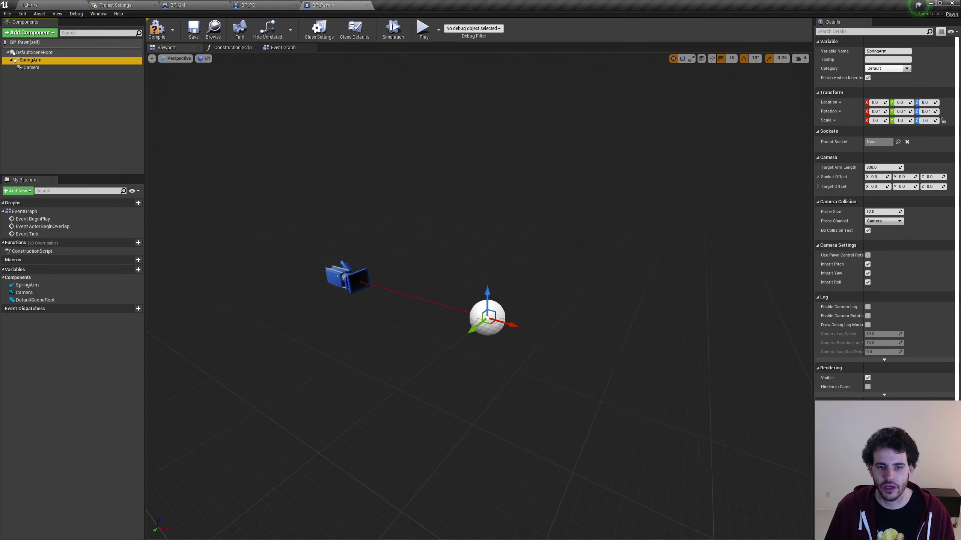
key("w")
mouse_move(394, 325)
right_mouse_down()
mouse_move(364, 303)
mouse_move(402, 333)
right_mouse_up()
key("a")
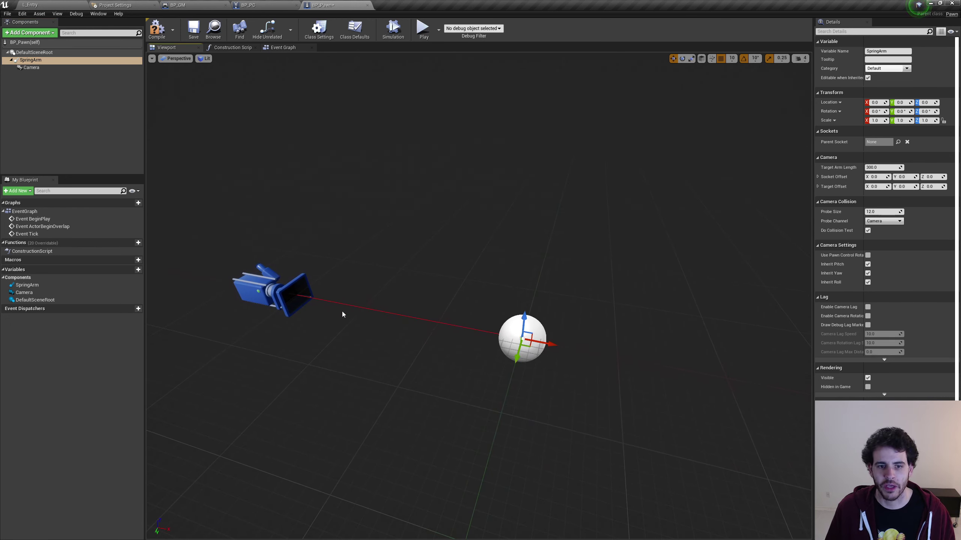
key("s")
right_click_drag(479, 391, 444, 379)
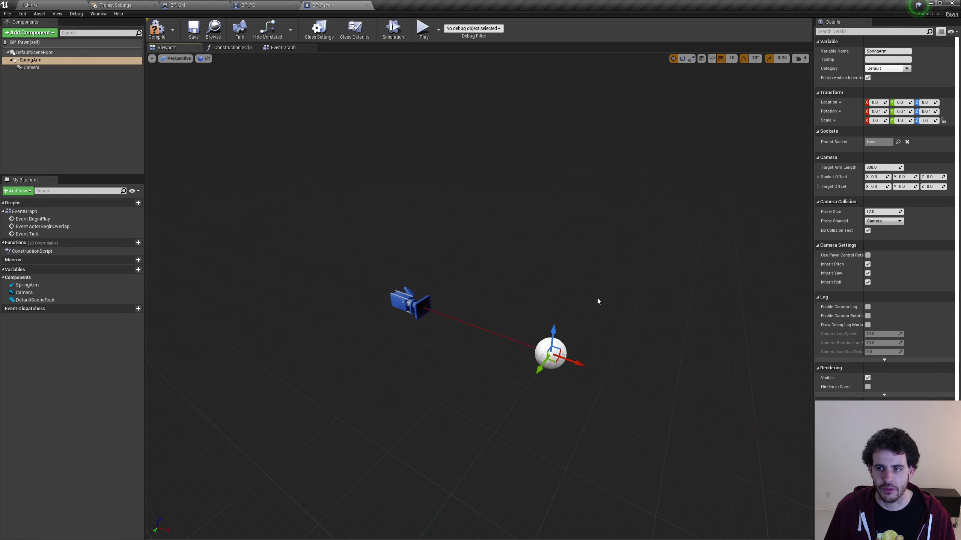
left_click_drag(878, 169, 902, 168)
type("7")
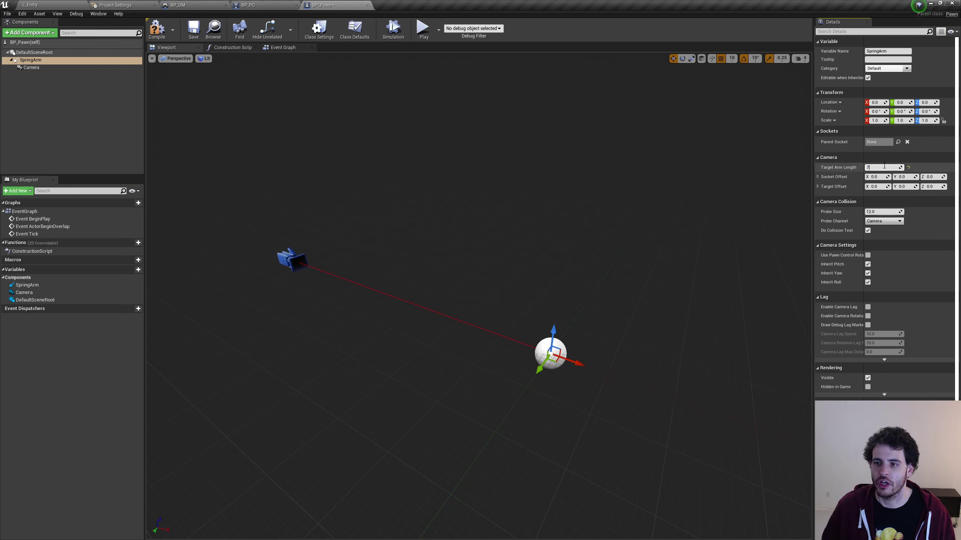
type("00")
key("Return")
scroll(577, 378, "down", 1)
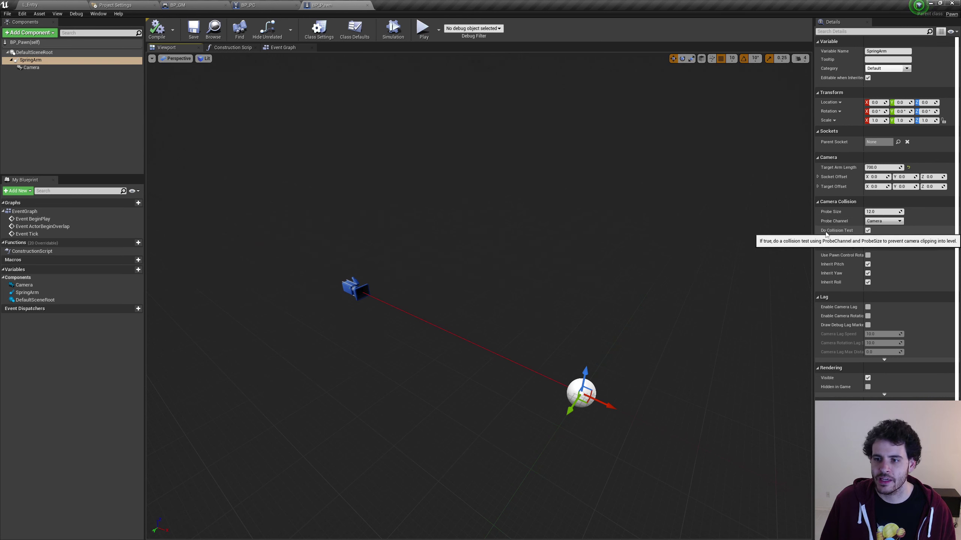
- Disable Do Collision Test on the SpringArm and rotate it to -60° about Y so the camera looks down
left_click(867, 231)
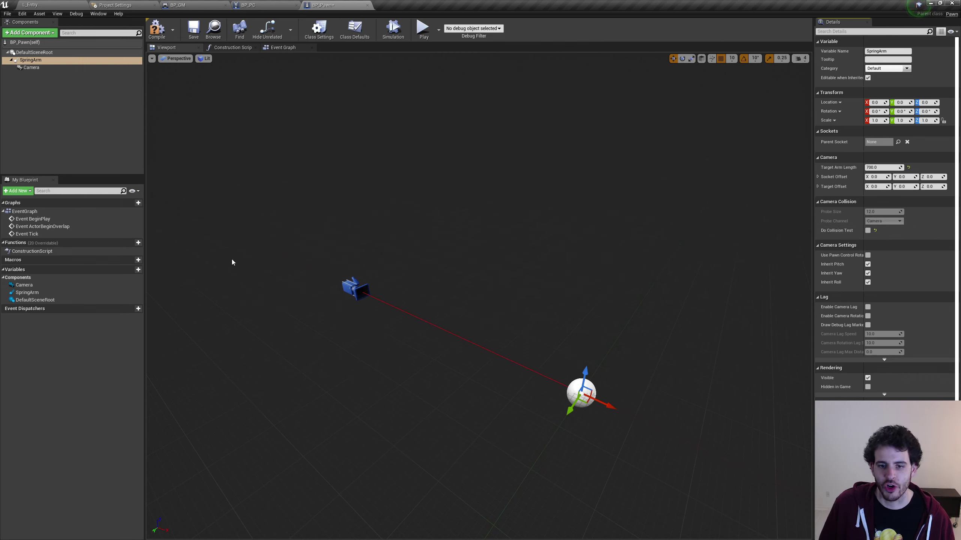
scroll(400, 341, "down", 2)
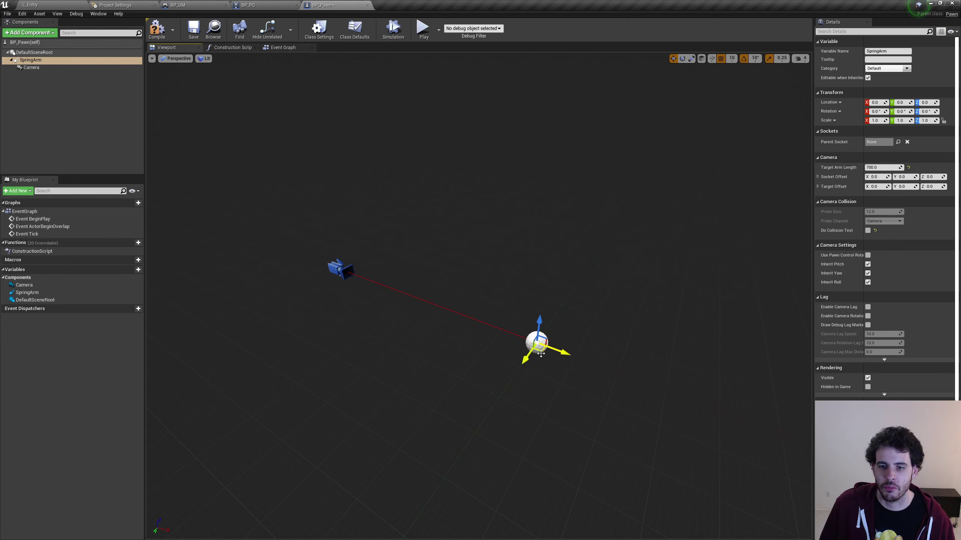
key("e")
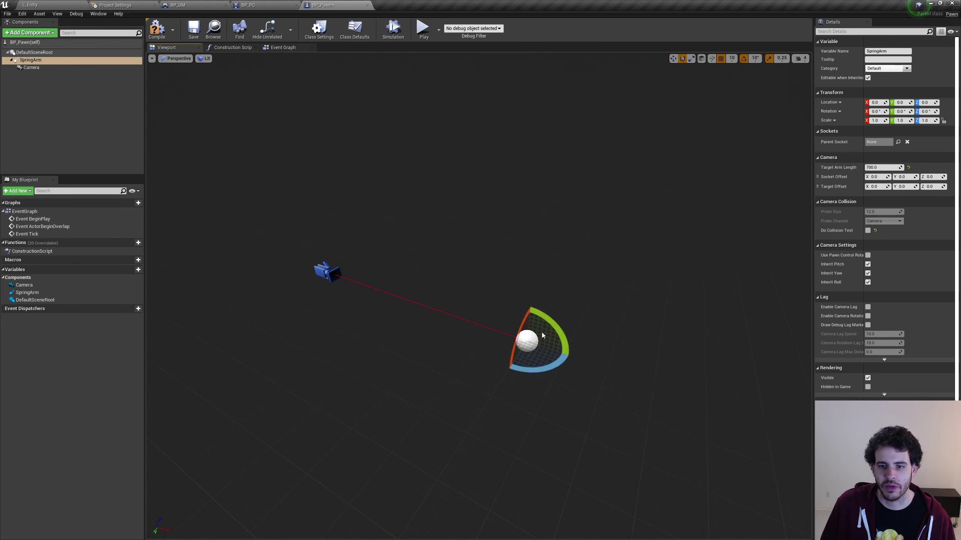
left_click_drag(555, 325, 567, 352)
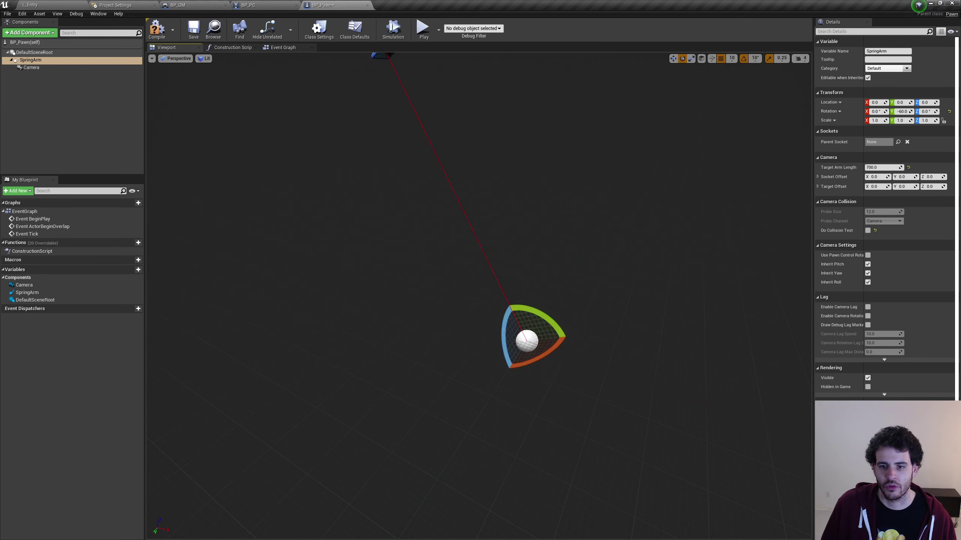
left_click(902, 111)
right_click_drag(532, 237, 539, 326)
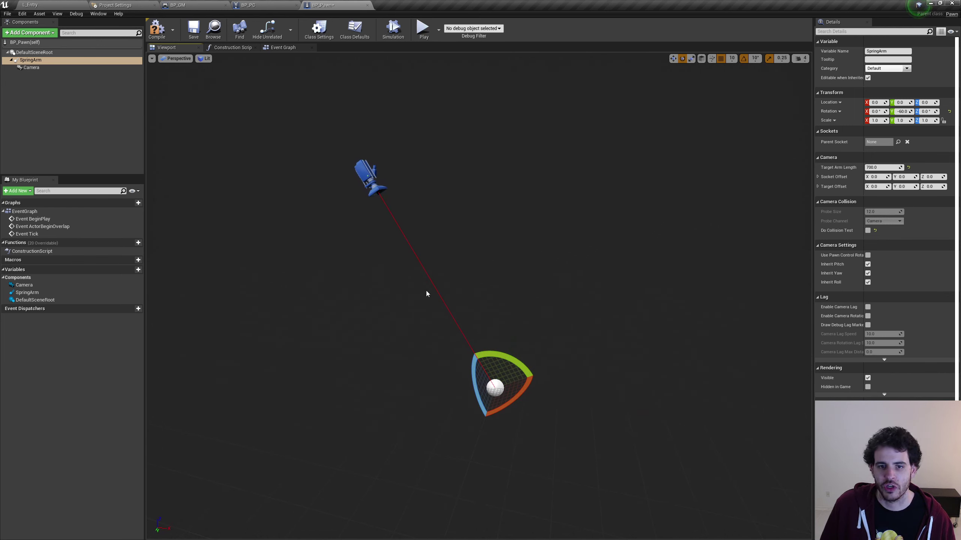
right_click_drag(574, 395, 416, 306)
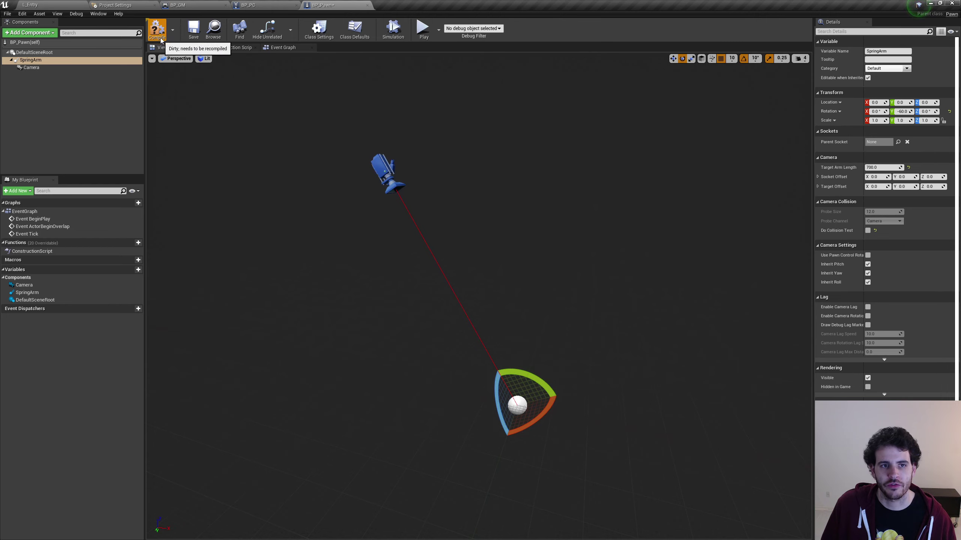
- Save BP_Pawn, play the L_Entry level in the editor and make the level viewport taller
left_click(193, 35)
left_click(31, 5)
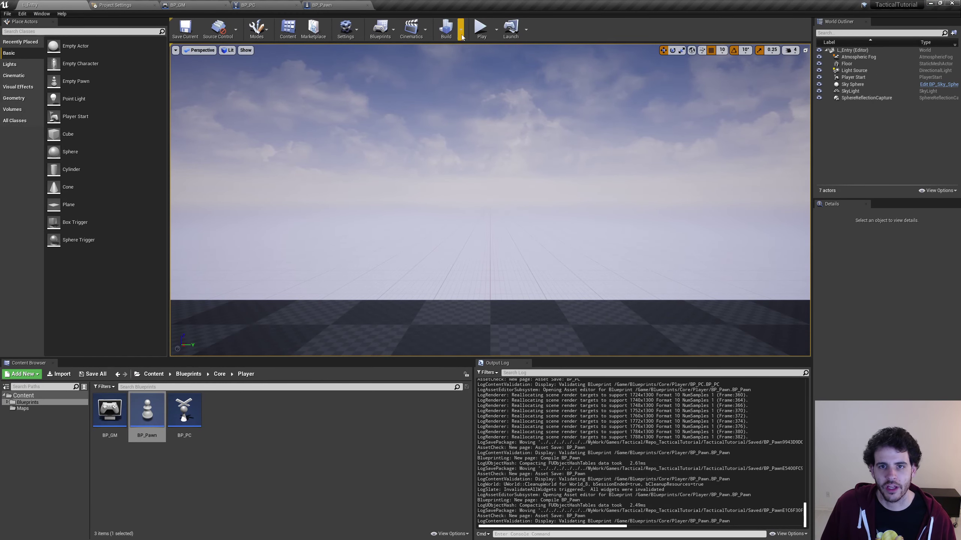
left_click(484, 33)
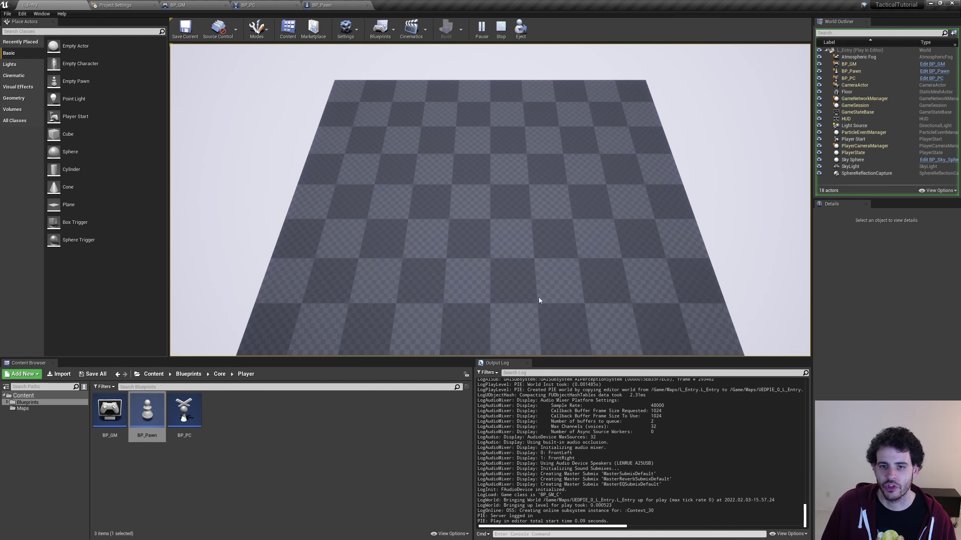
left_click_drag(506, 357, 502, 413)
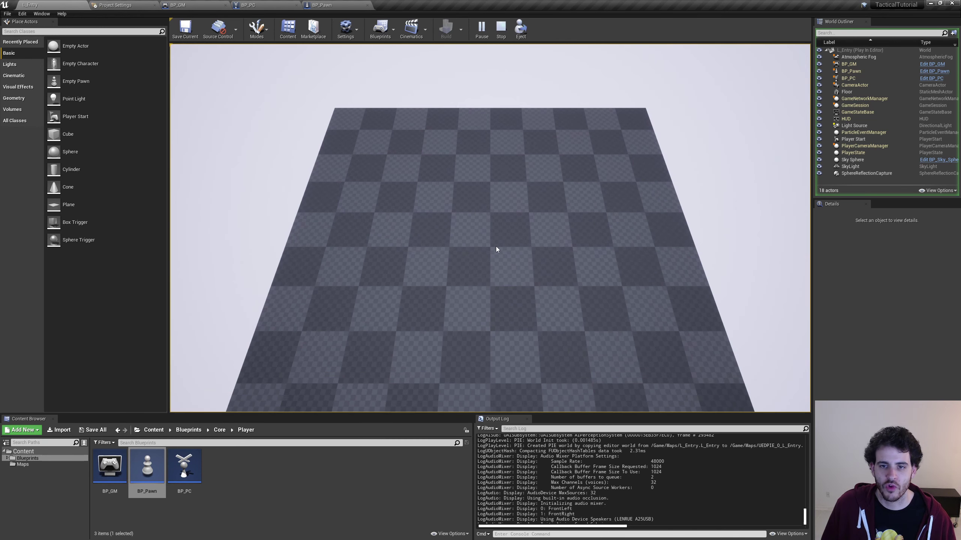
- Eject from the running game and examine the spawned BP_Pawn's placement, spring arm and camera preview in the level
left_click(521, 28)
right_click_drag(490, 228, 718, 144)
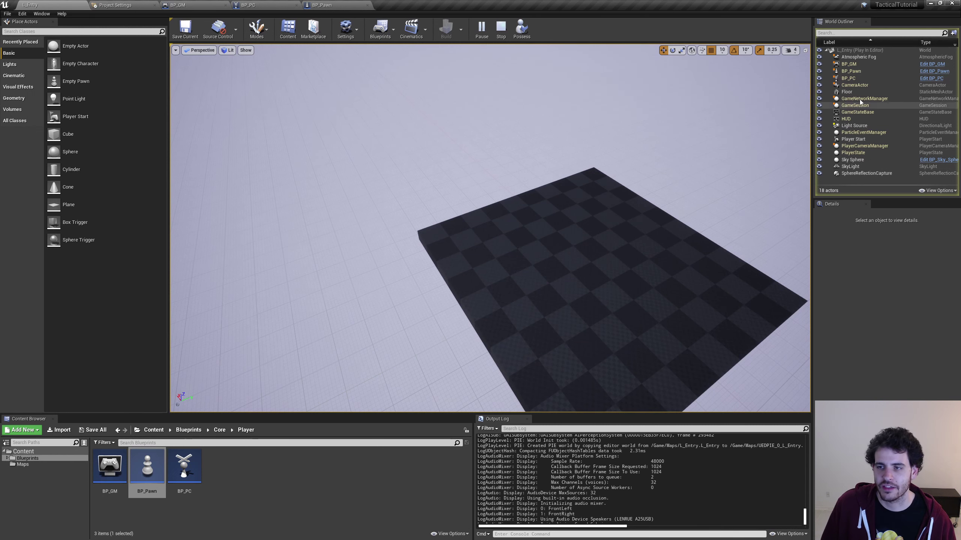
left_click(856, 72)
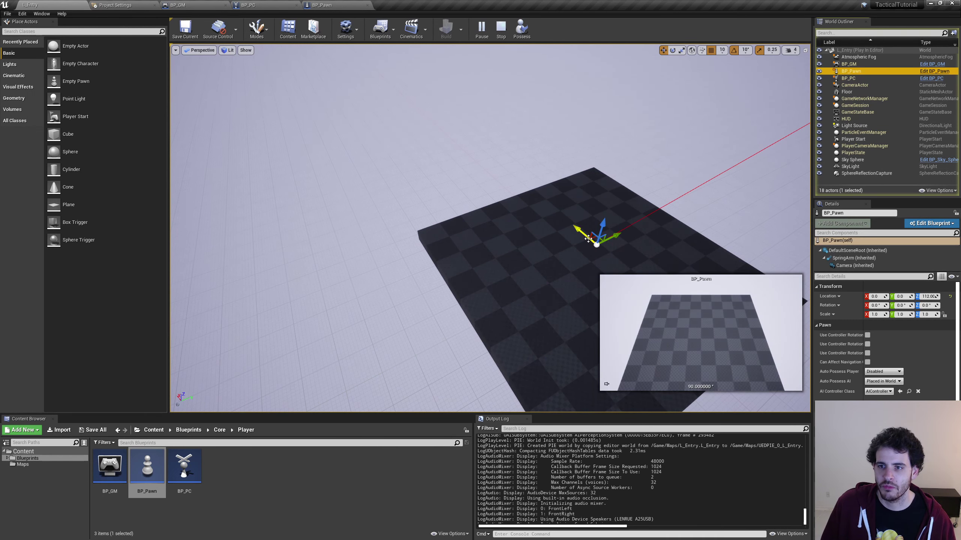
right_click_drag(588, 238, 680, 213)
key("a")
key("w")
key("s")
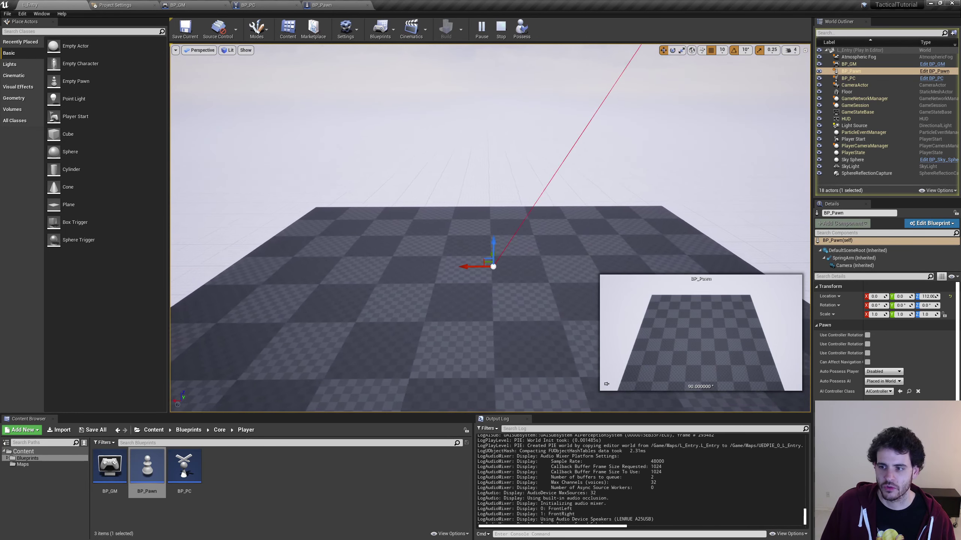
key("d")
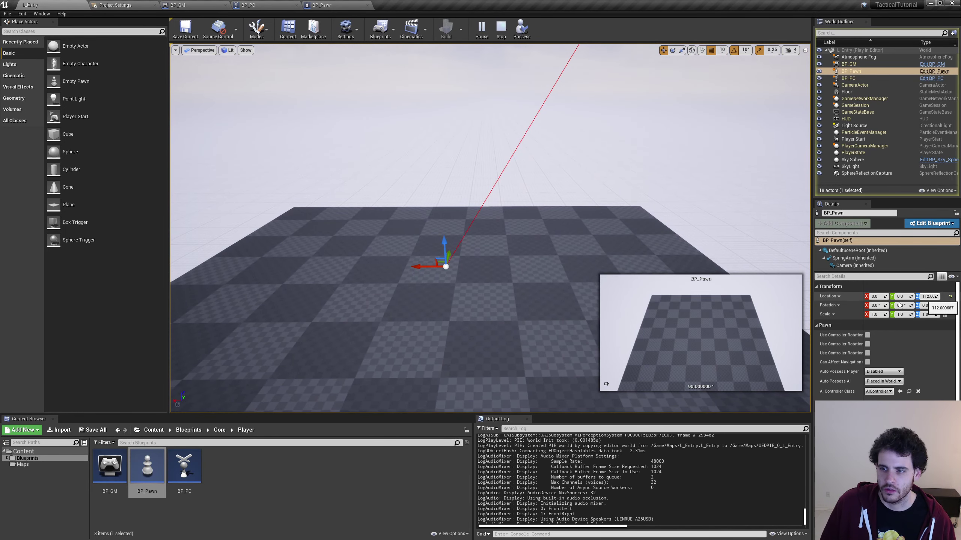
- Inspect the spawned BP_Pawn's spring arm above the floor from other angles and stop the play session
mouse_move(445, 220)
right_mouse_down()
mouse_move(419, 233)
mouse_move(445, 220)
right_mouse_up()
key("d")
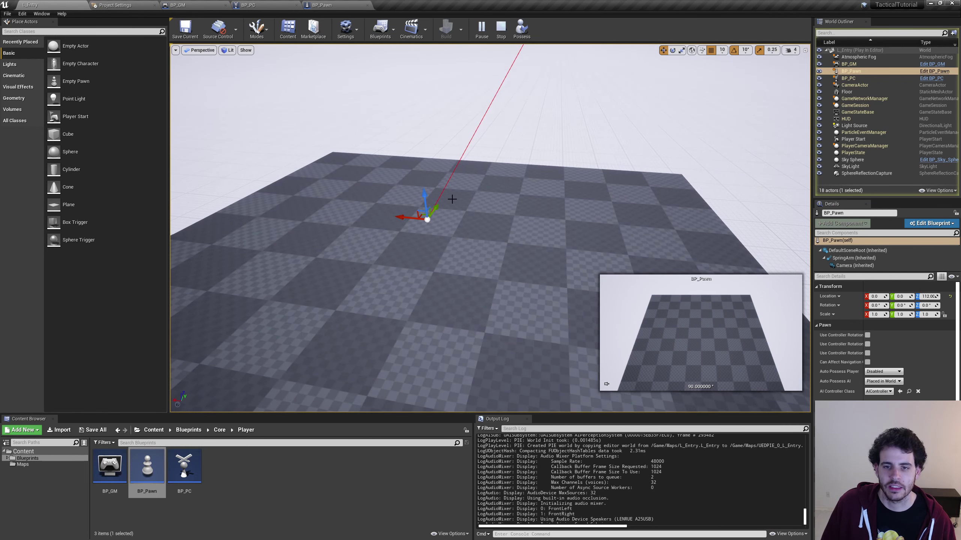
scroll(451, 200, "down", 4)
right_click_drag(457, 236, 459, 223)
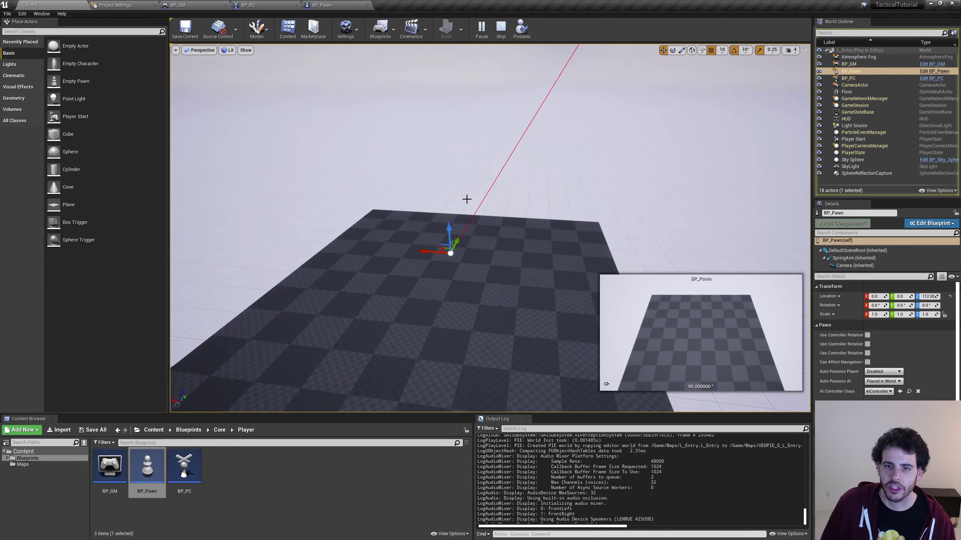
mouse_move(554, 77)
right_mouse_down()
mouse_move(560, 60)
mouse_move(542, 80)
right_mouse_up()
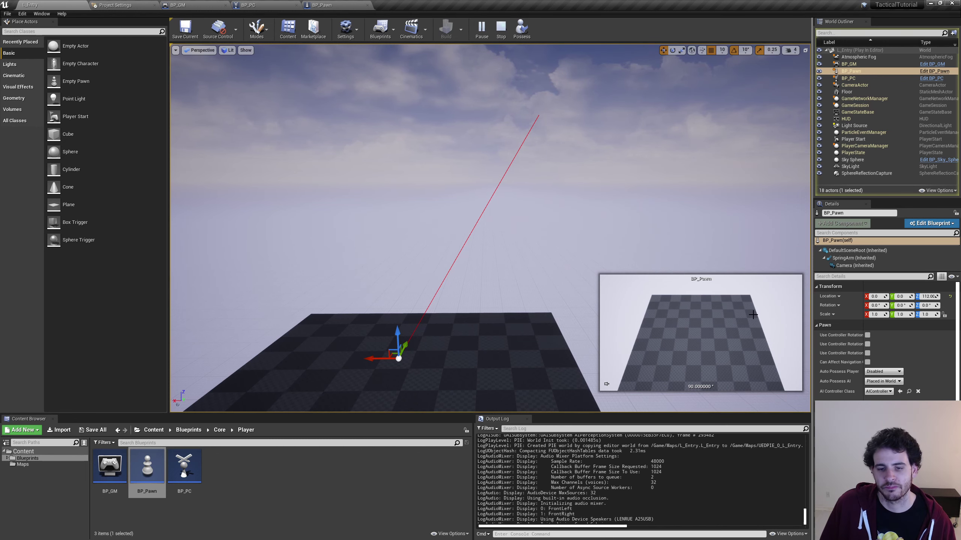
left_click(501, 28)
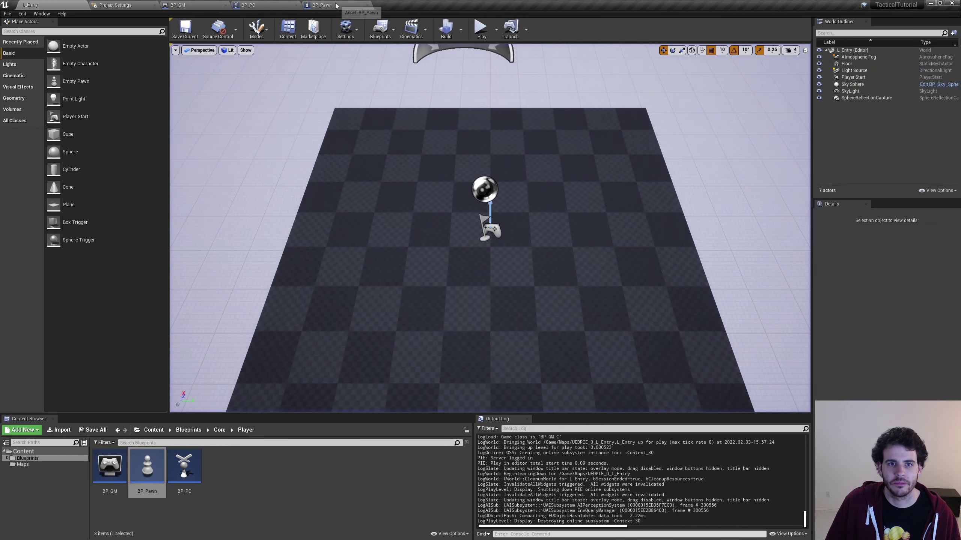
- Try a shorter Target Arm Length on BP_Pawn's SpringArm and set it back to 700
left_click(336, 5)
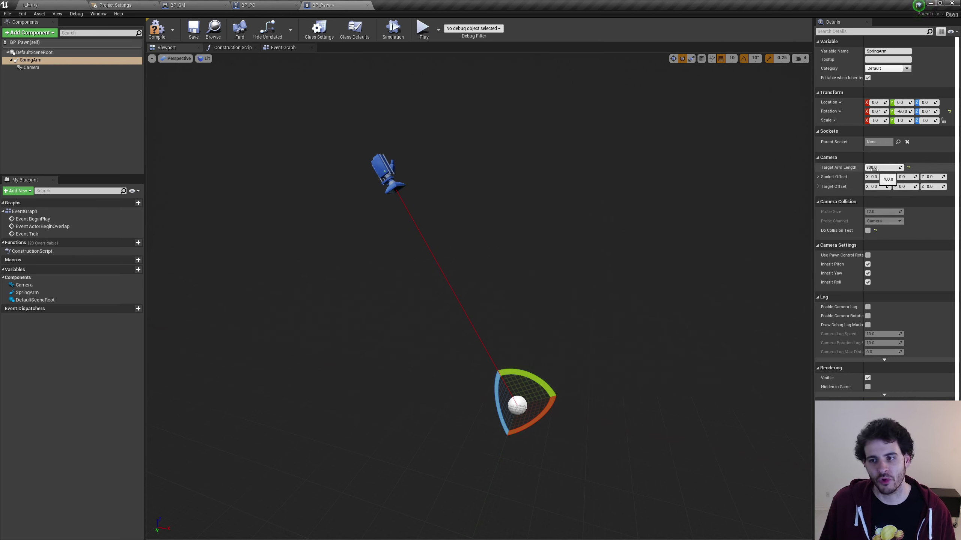
mouse_move(870, 168)
left_mouse_down()
mouse_move(908, 168)
mouse_move(857, 167)
mouse_move(915, 167)
mouse_move(853, 168)
mouse_move(884, 167)
mouse_move(870, 167)
left_mouse_up()
left_click(898, 168)
type("7")
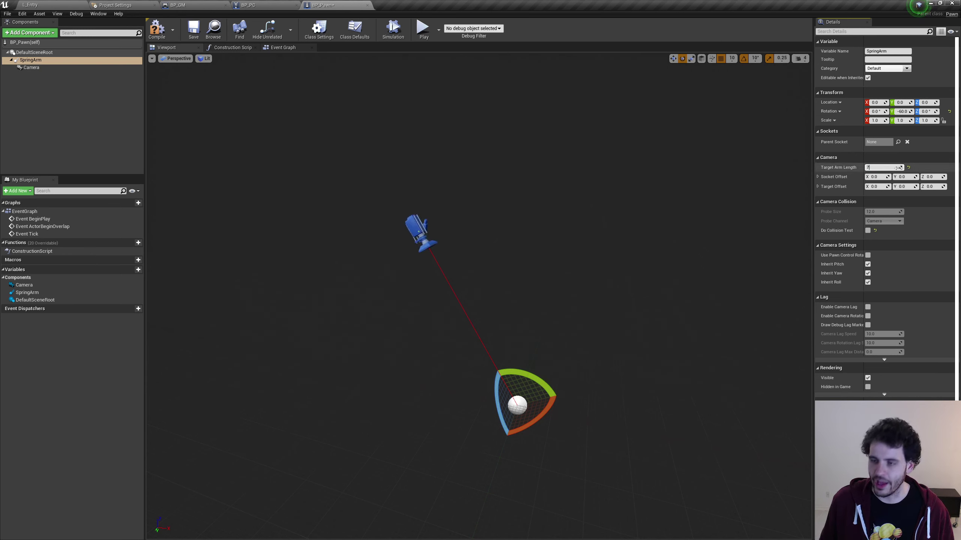
key("Return")
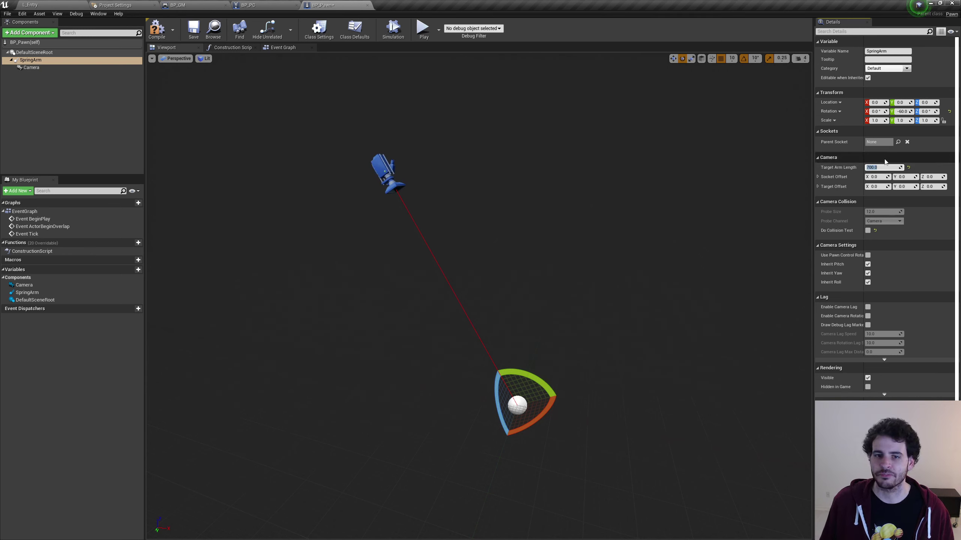
- Delete the default BeginPlay, ActorBeginOverlap and Tick event nodes from BP_Pawn's Event Graph and save the blueprint
left_click(290, 51)
right_click_drag(310, 137, 521, 253)
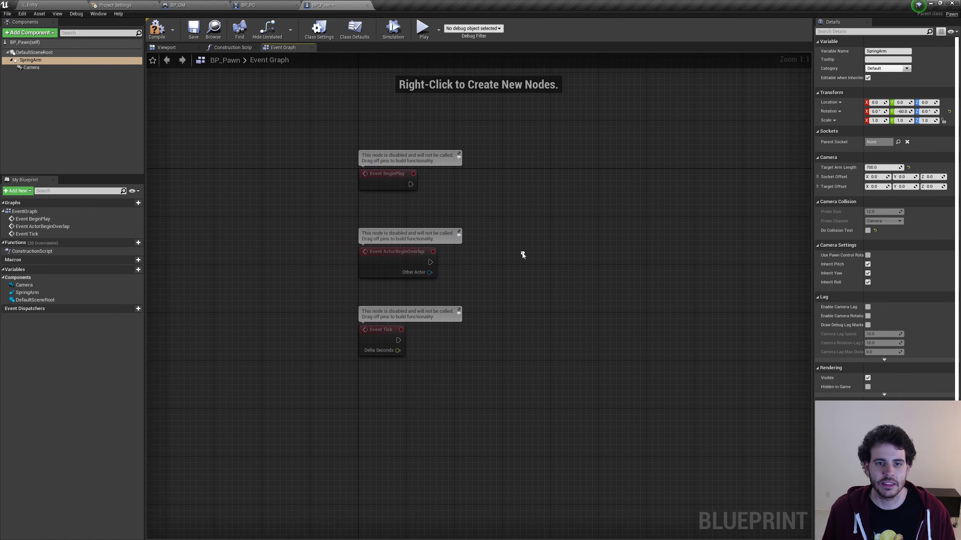
left_click_drag(313, 121, 446, 367)
left_click(385, 174)
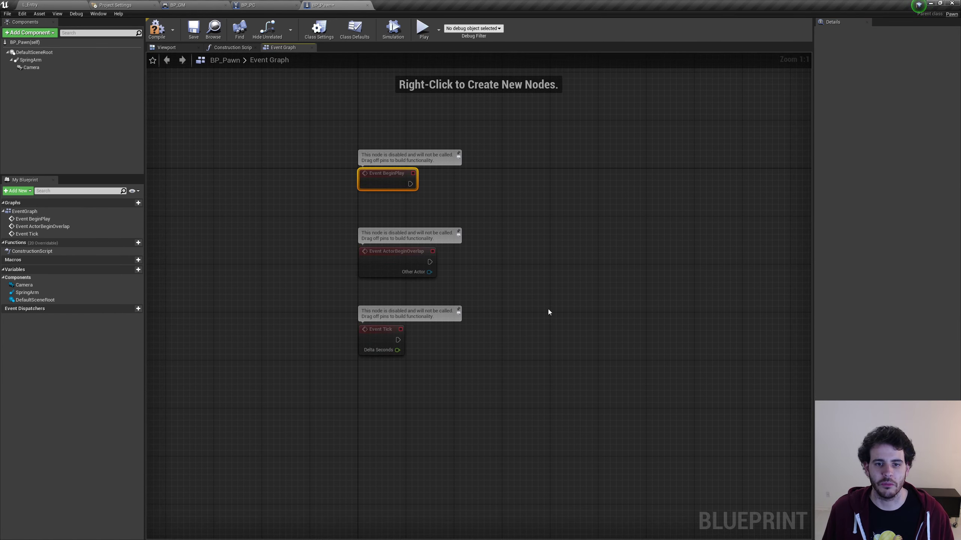
left_click(396, 251)
left_click_drag(609, 387, 288, 303)
left_click_drag(583, 434, 274, 148)
key("Delete")
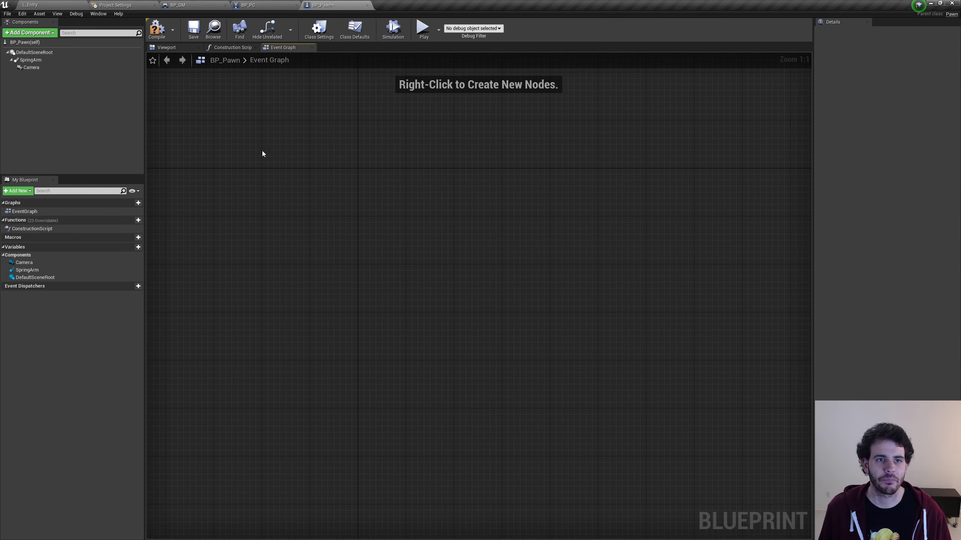
key("ctrl+s")
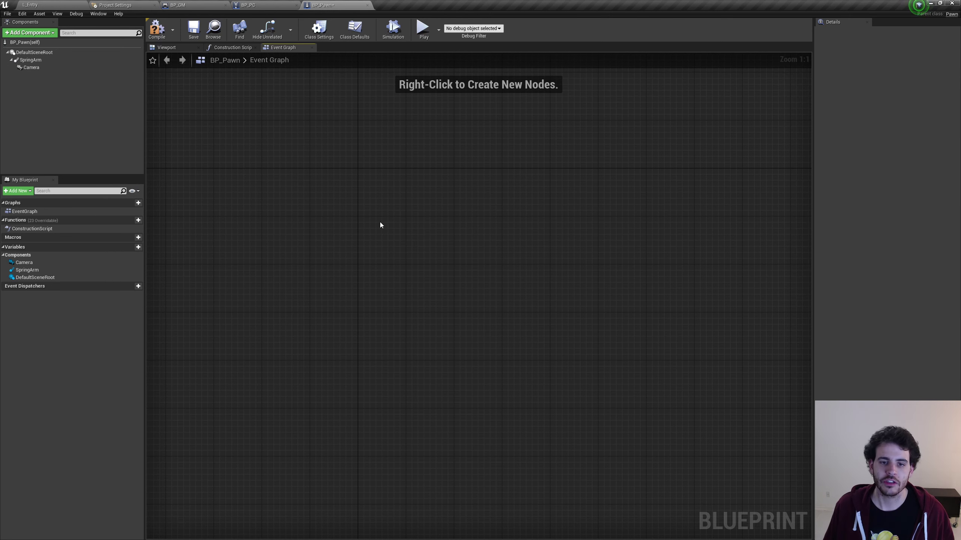
- Add a Mouse Wheel Axis event node to BP_Pawn's Event Graph and position it in the empty graph
right_click_drag(380, 222, 371, 231)
right_click(371, 231)
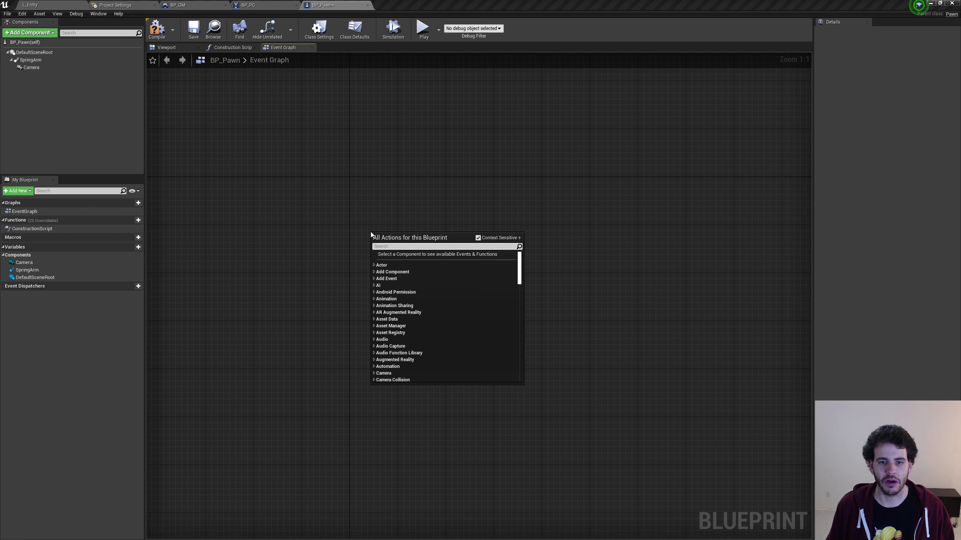
type("mouse wheel")
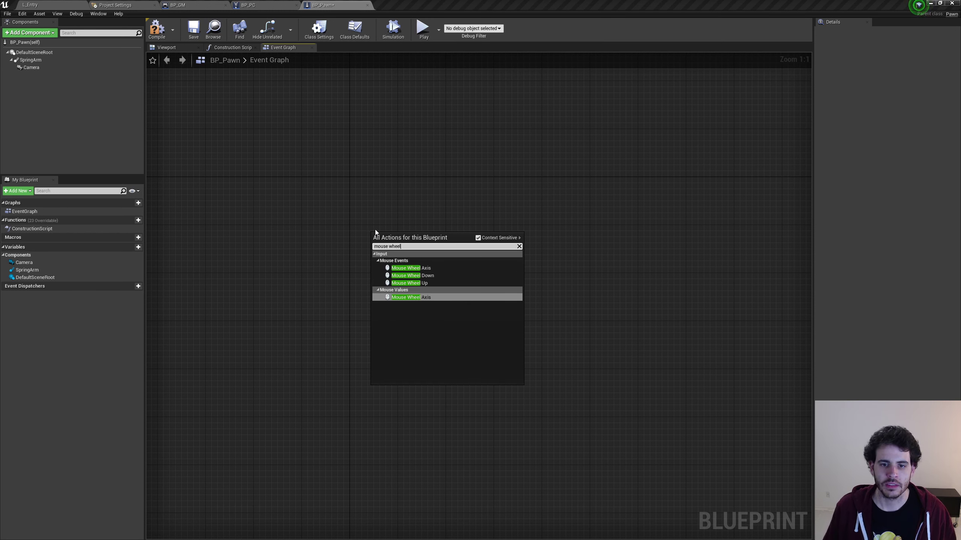
left_click(412, 268)
left_click_drag(424, 257, 446, 286)
left_click(477, 209)
left_click_drag(519, 195, 382, 296)
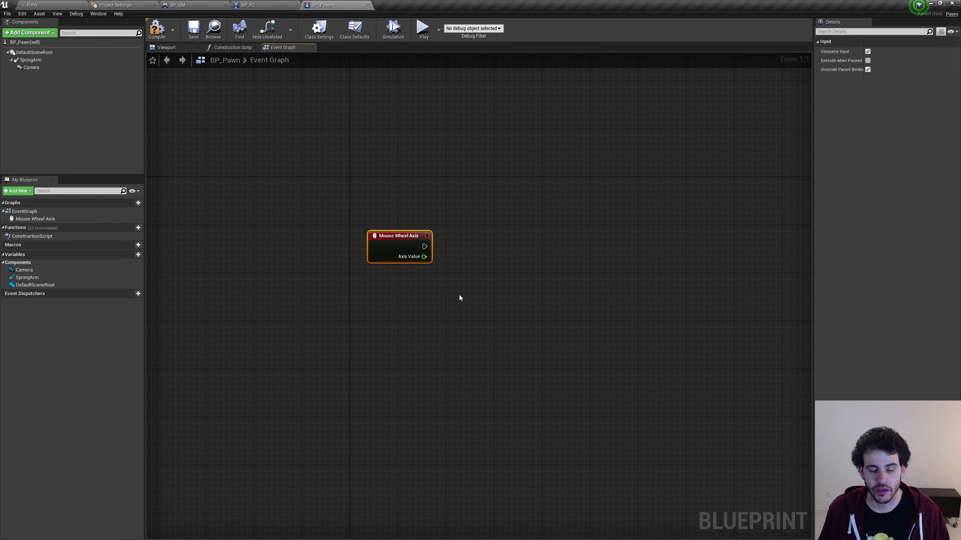
key("ctrl+z")
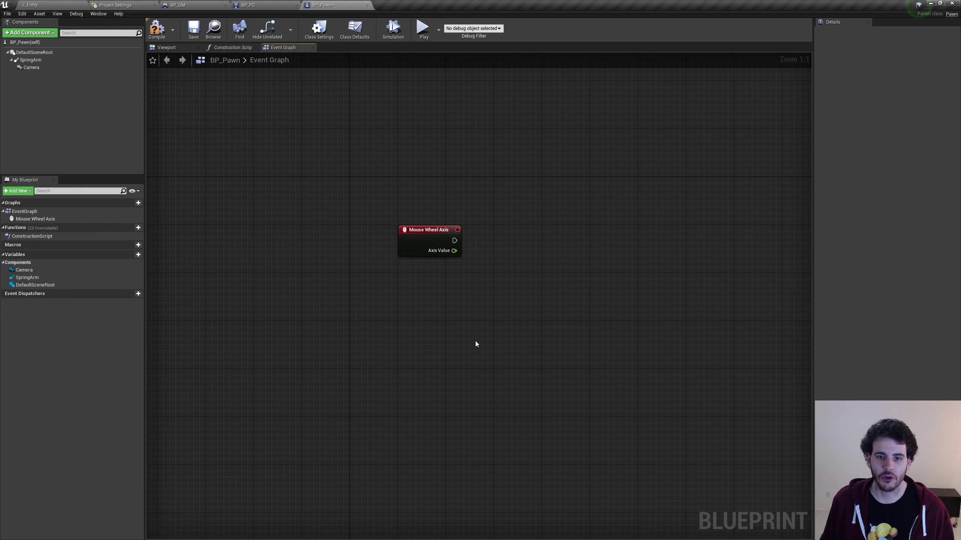
left_click(402, 251)
left_click(372, 289)
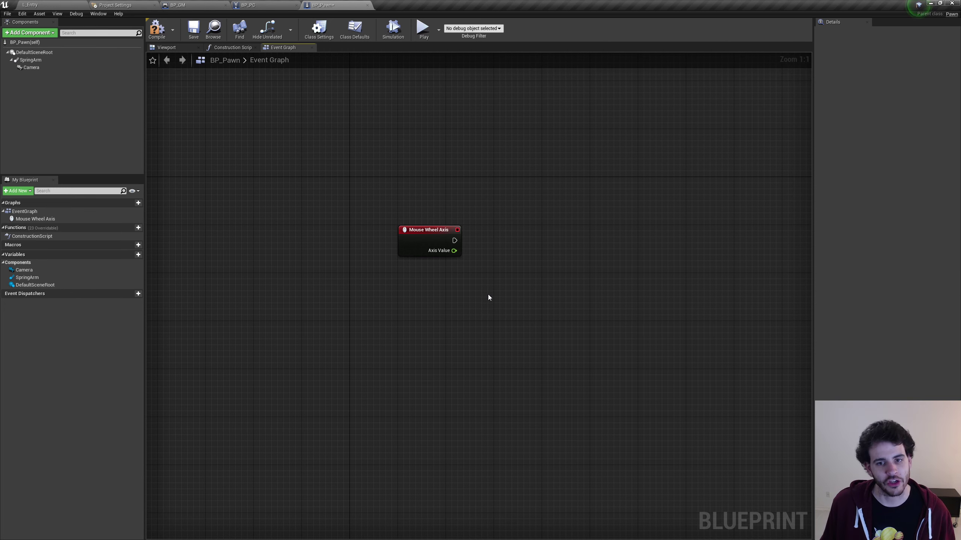
- Open the Engine Input page of the Project Settings
left_click(134, 5)
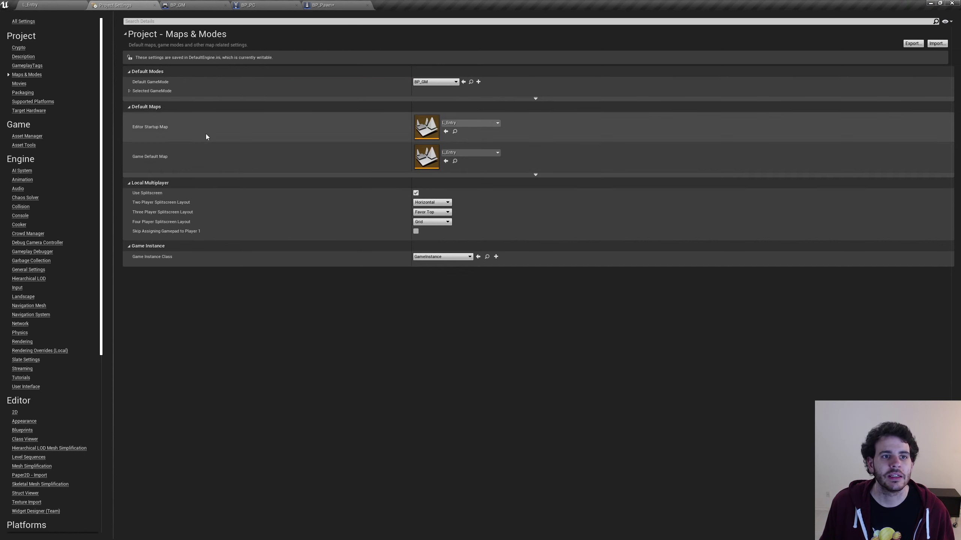
left_click(30, 4)
left_click(34, 14)
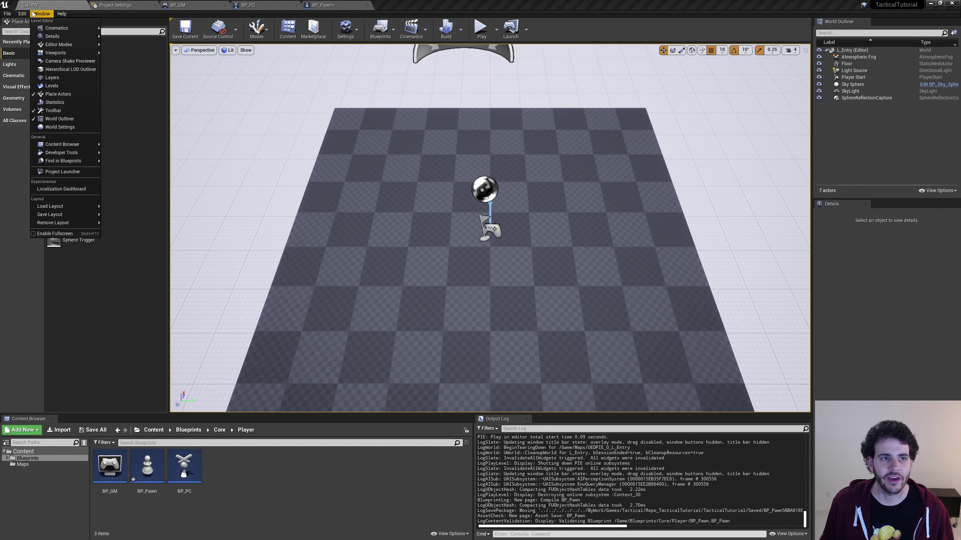
left_click(32, 120)
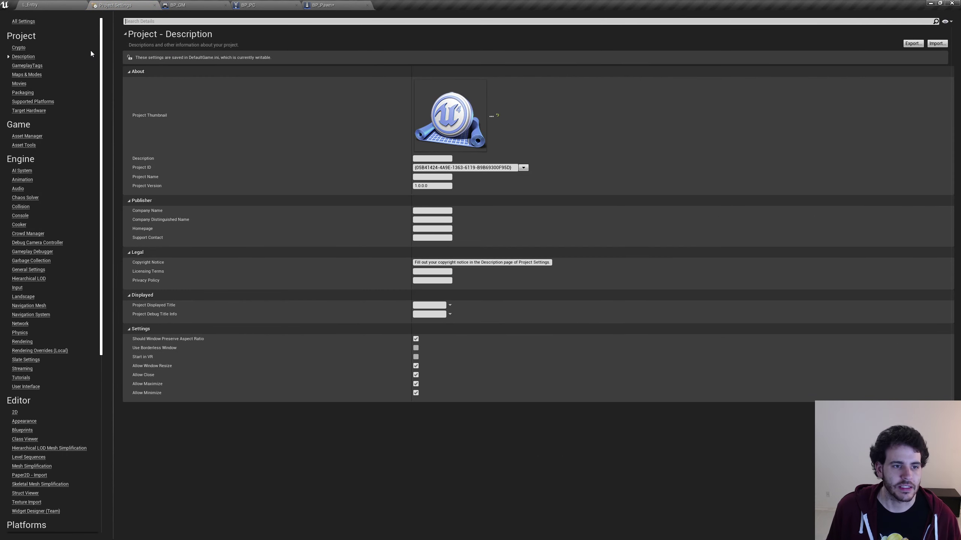
left_click(16, 288)
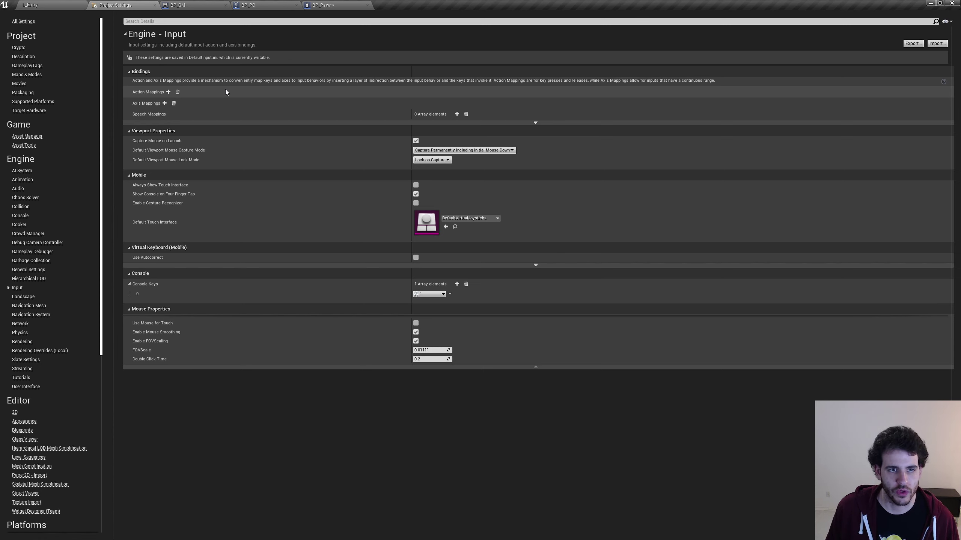
- Add an axis mapping named InputAxis_Zoom to the input bindings
left_click(164, 104)
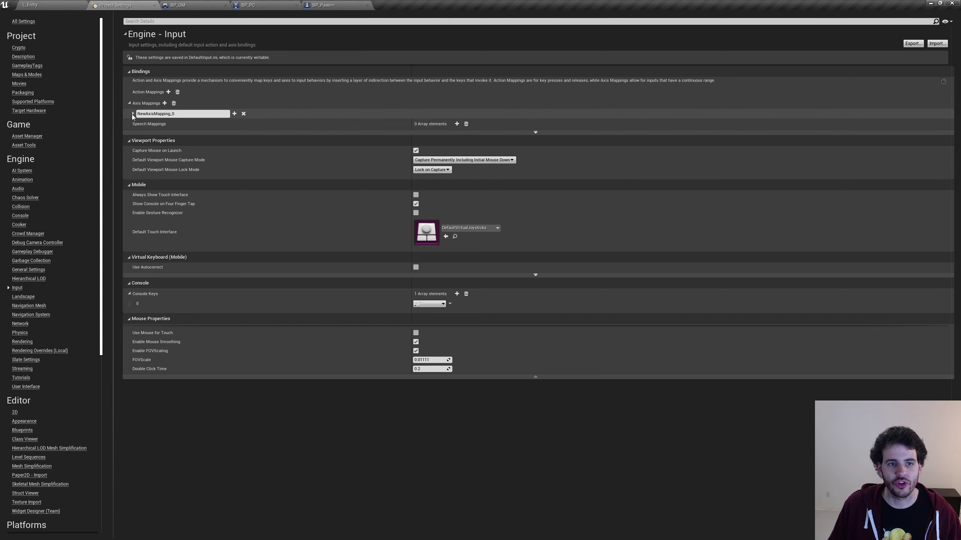
left_click(194, 114)
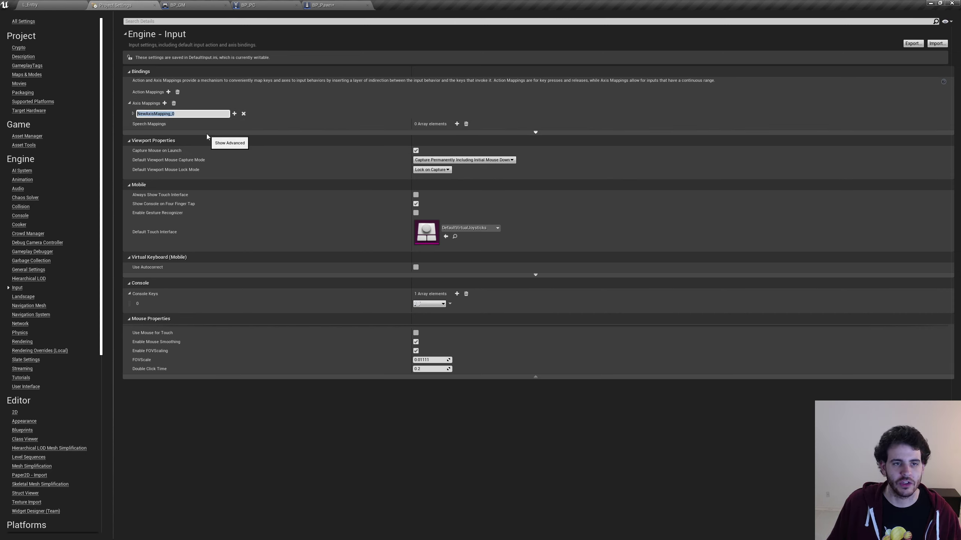
type("In")
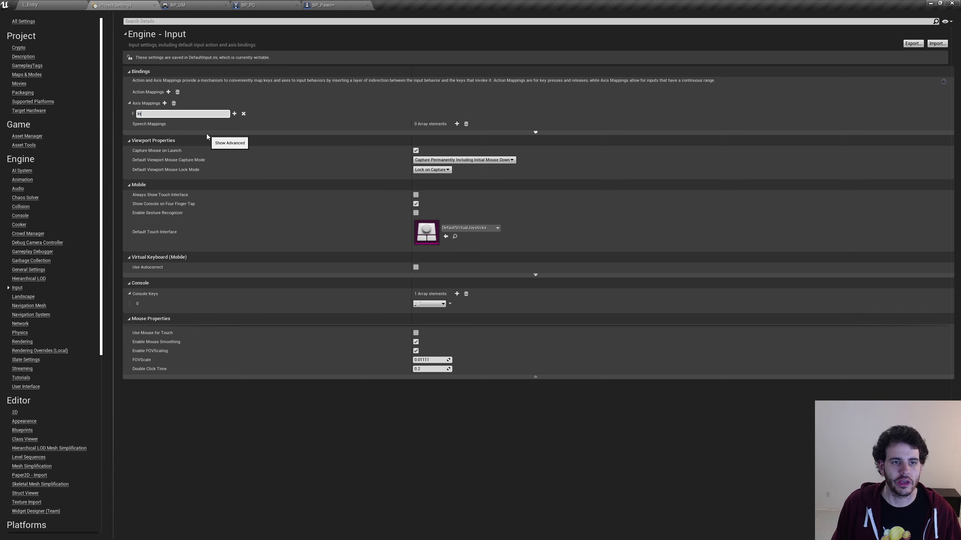
type("putAxis")
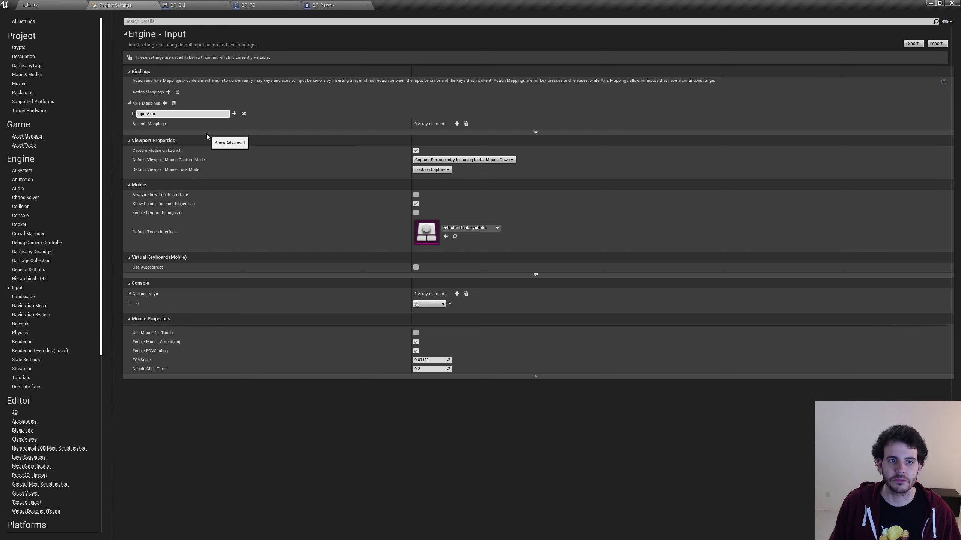
type("_Zoom")
key("Return")
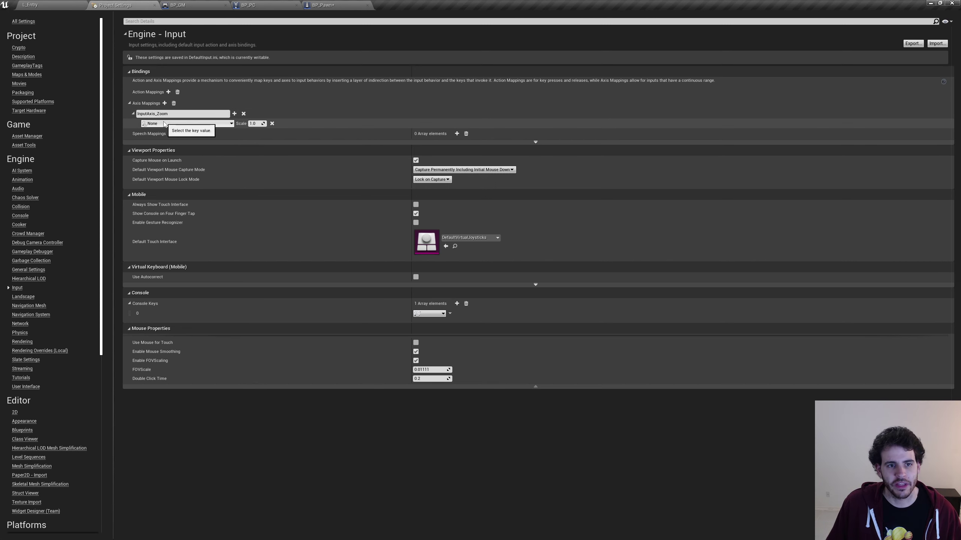
- Open the key selection for the InputAxis_Zoom axis mapping
left_click(182, 125)
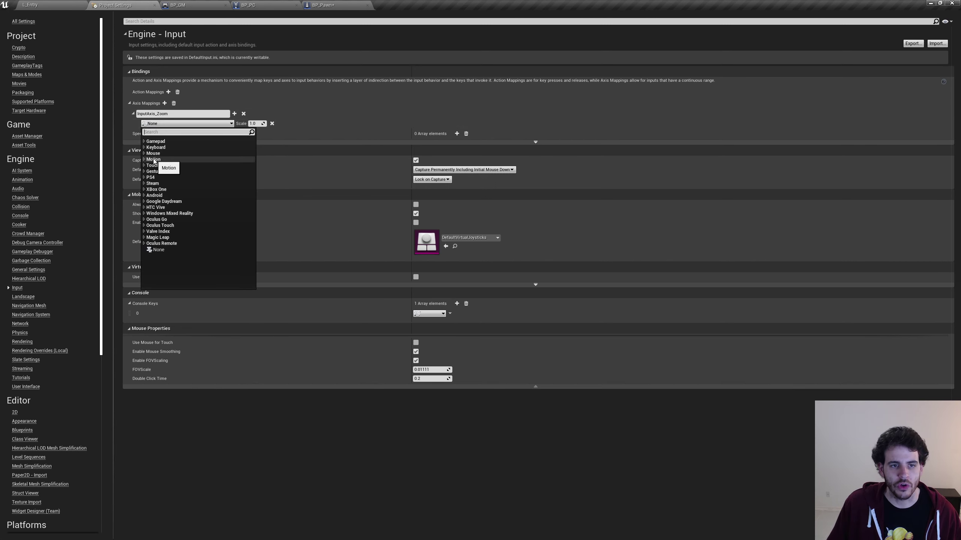